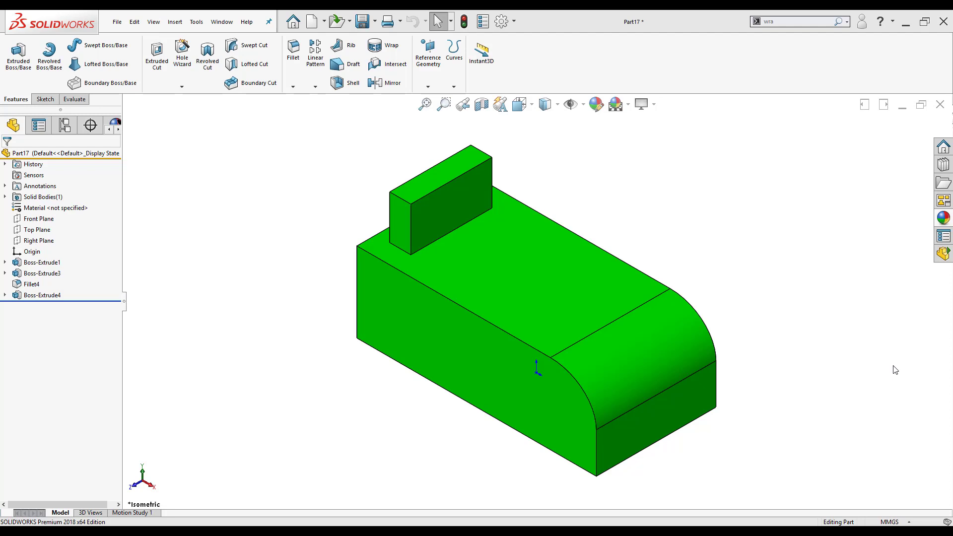
Edit Fillet4 to keep features so the upright boss survives on the rounded end.
right_click(33, 285)
left_click(42, 263)
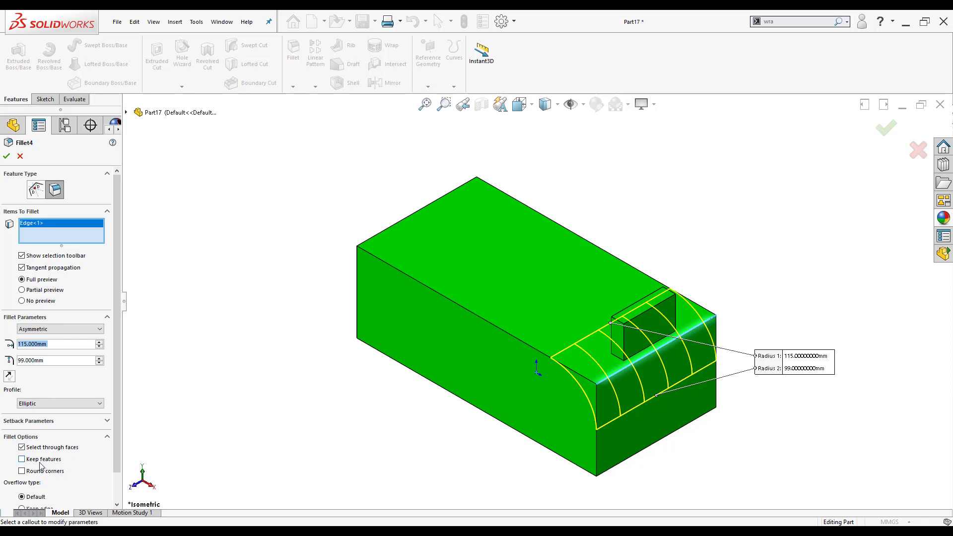
left_click(22, 460)
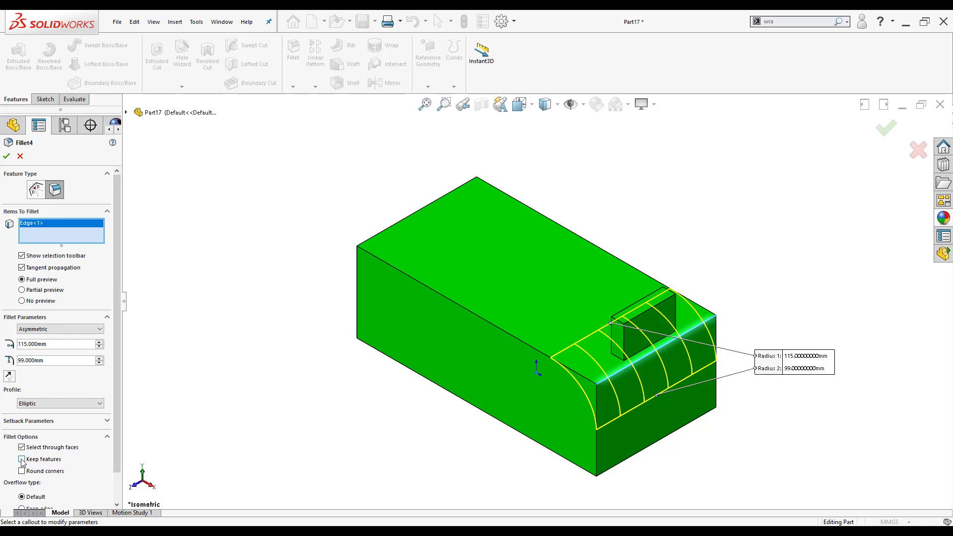
left_click(7, 155)
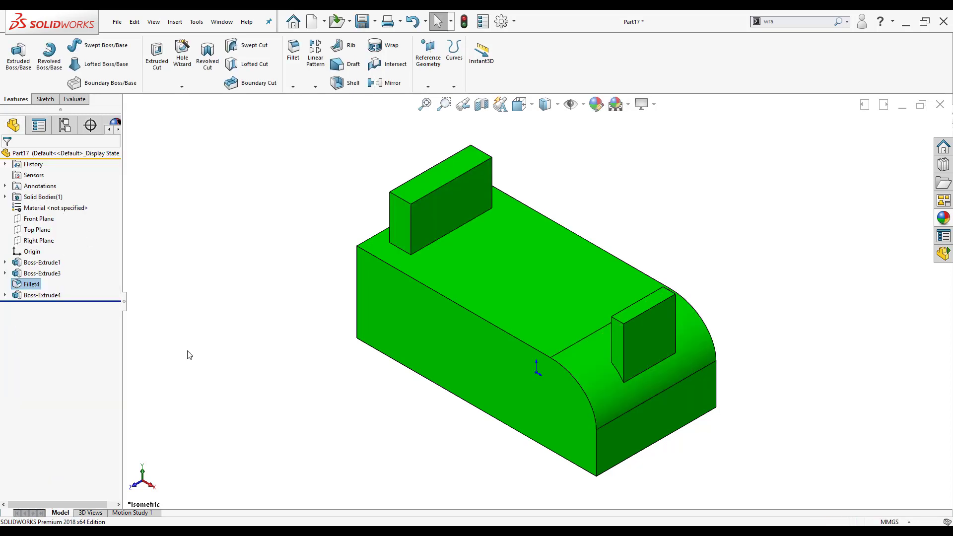
Reopen Fillet4 and turn Keep features off so the preview trims away the boss.
right_click(18, 286)
left_click(24, 255)
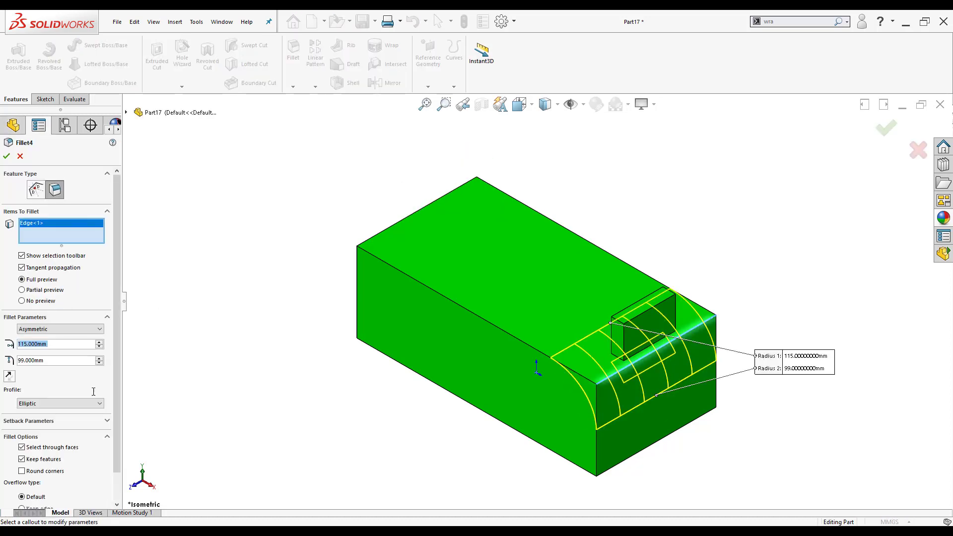
left_click(21, 459)
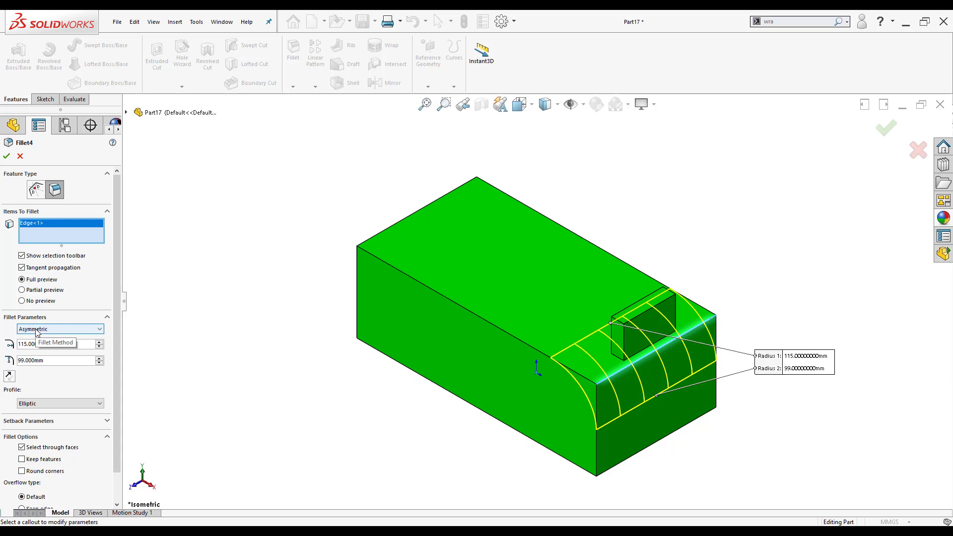
Try Asymmetric, then settle on a symmetric 115 mm Fillet4 and apply it.
left_click(36, 329)
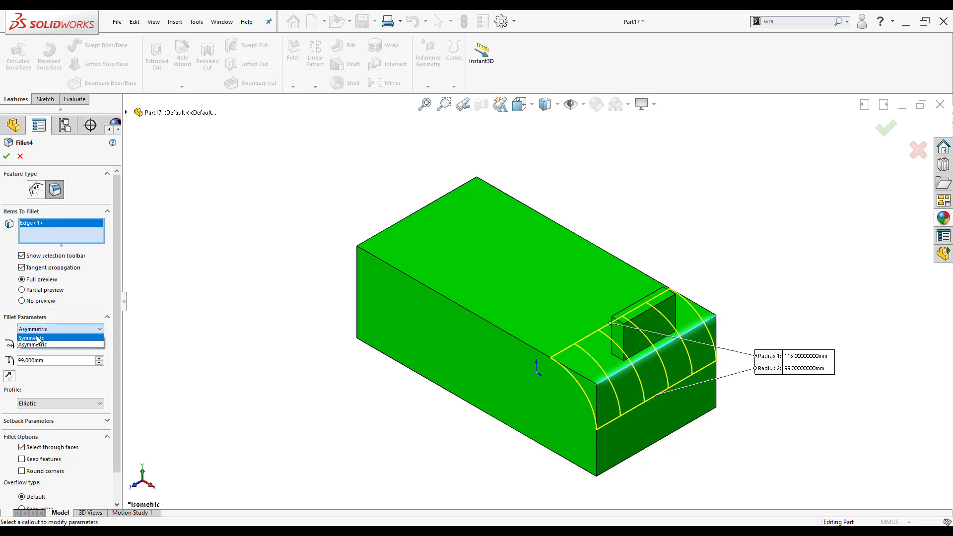
left_click(39, 339)
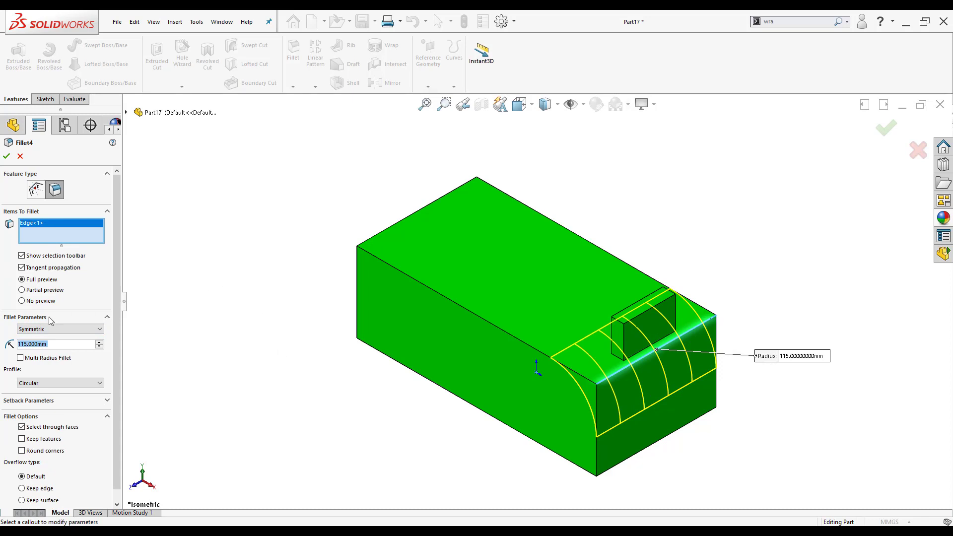
left_click(59, 329)
left_click(59, 344)
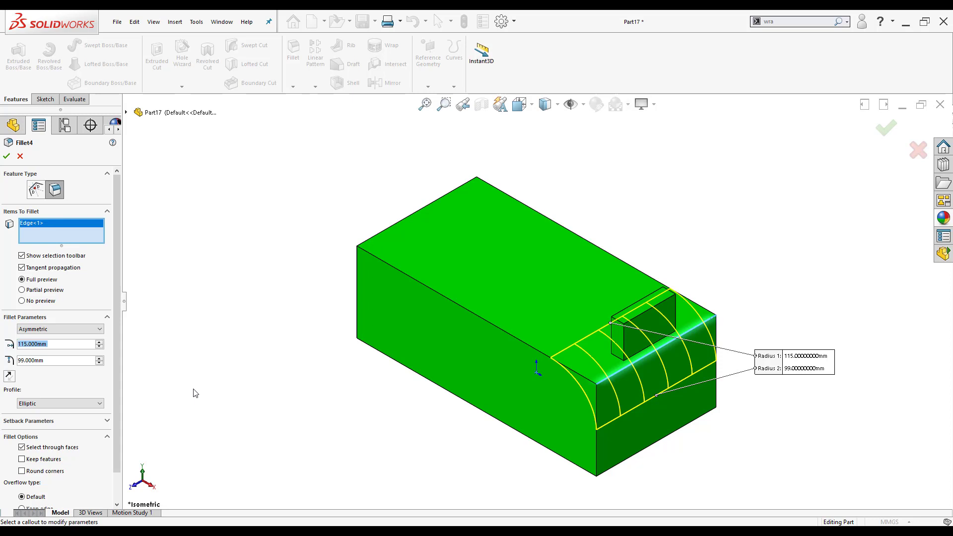
left_click(61, 330)
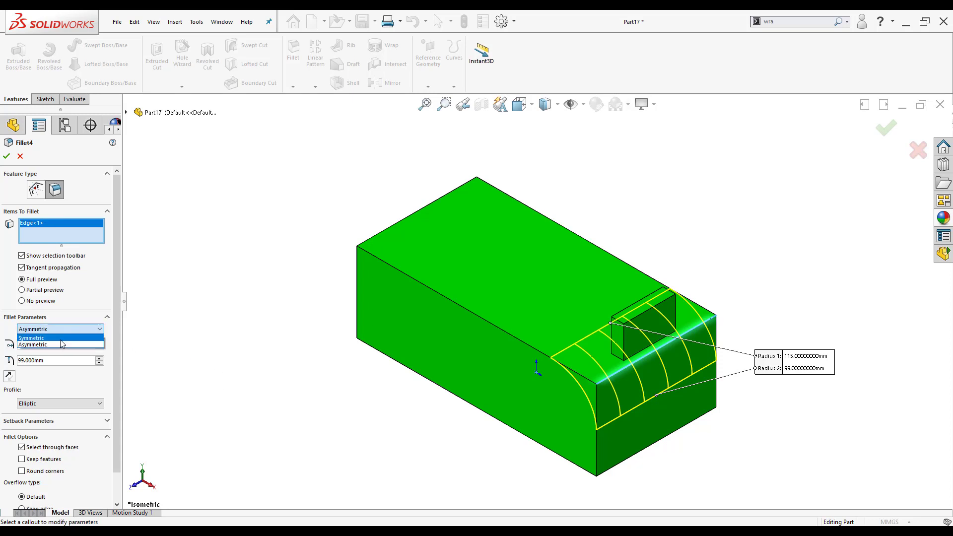
left_click(61, 339)
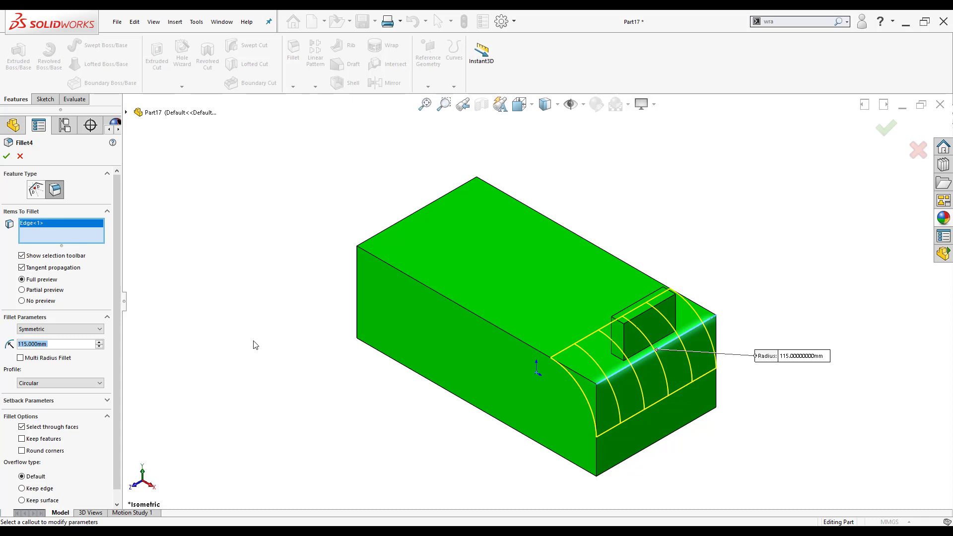
left_click(7, 156)
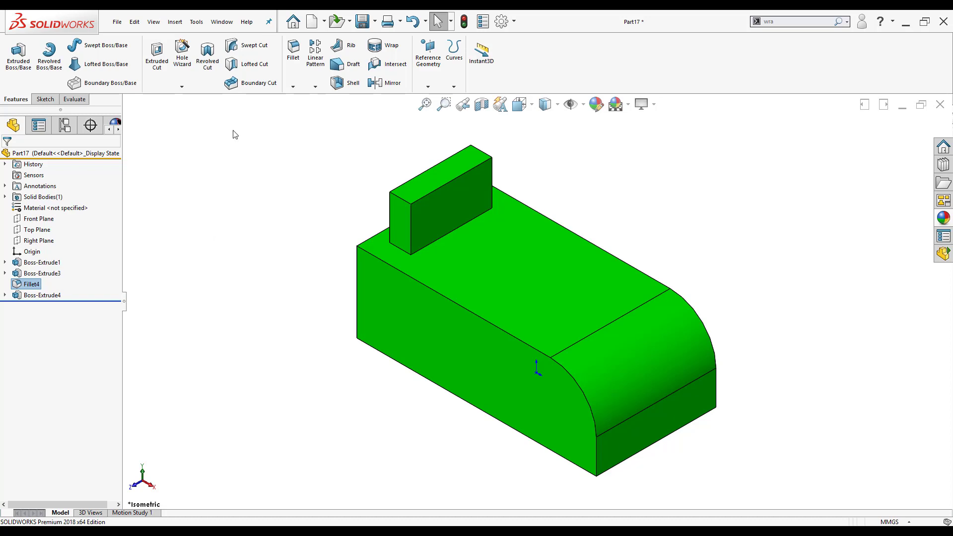
Start a new fillet as a Variable Size Fillet.
left_click(293, 51)
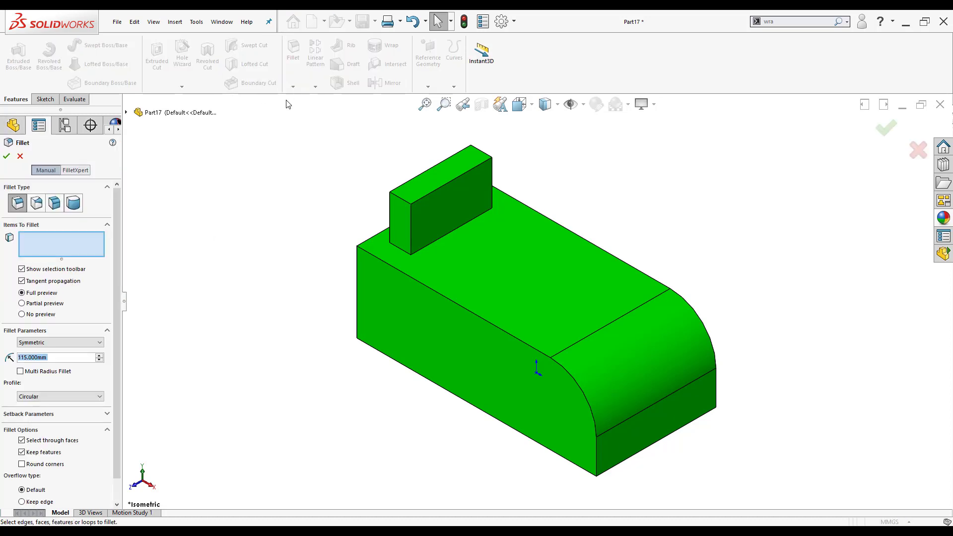
left_click(40, 206)
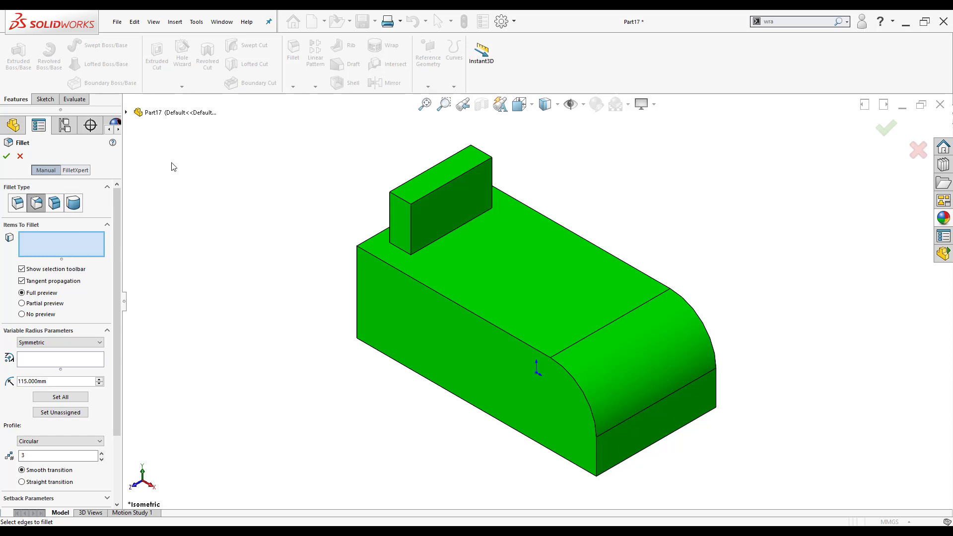
Select the long front top edge and set its end radii: 10 mm at V1, 60 mm at V2.
left_click(377, 256)
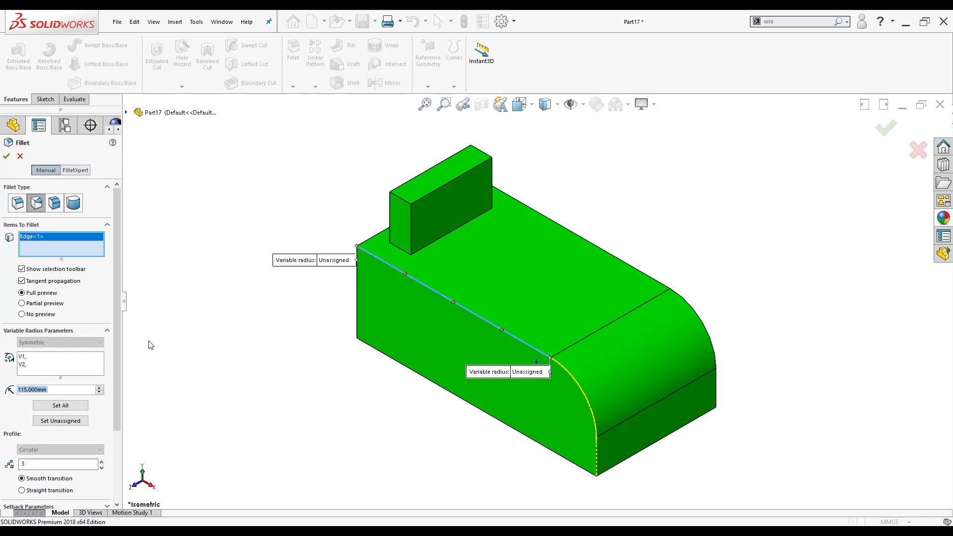
left_click(22, 357)
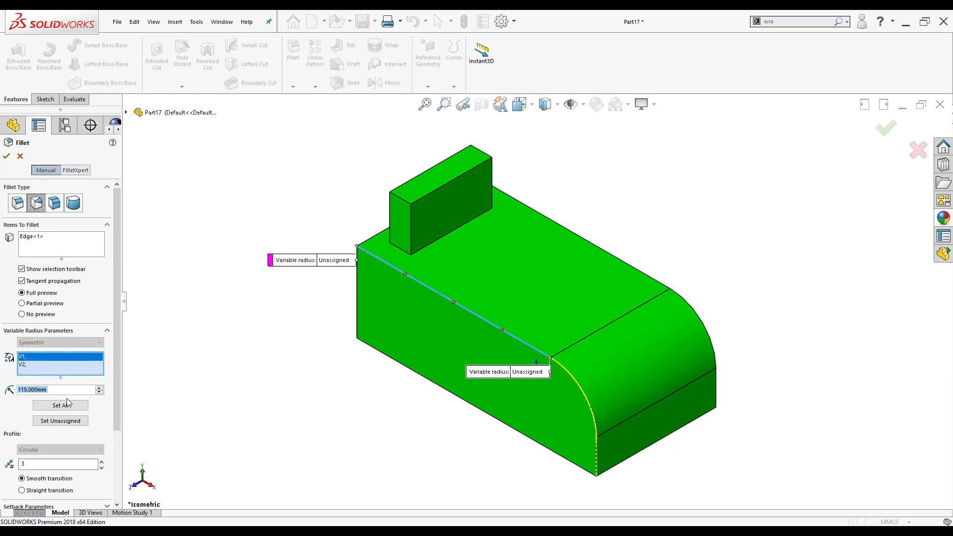
type("10")
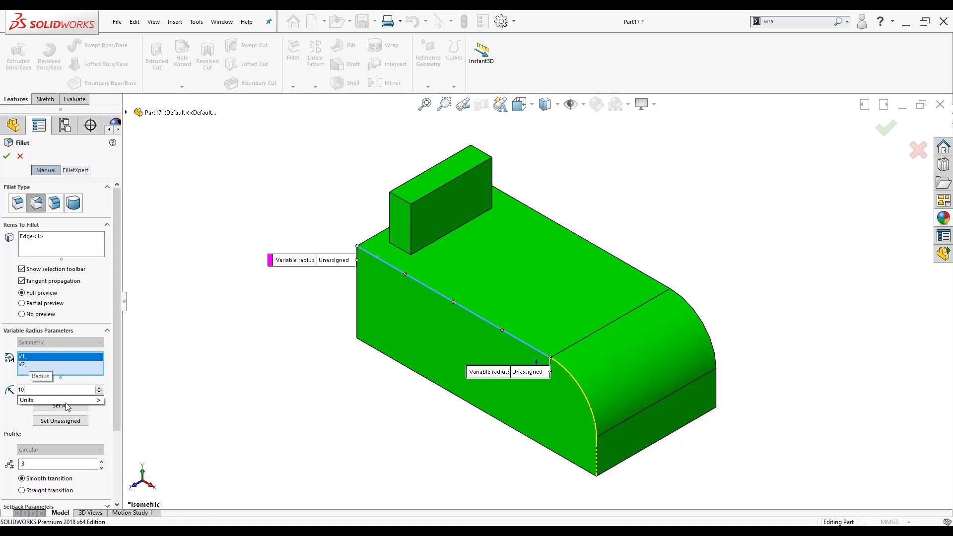
key("Return")
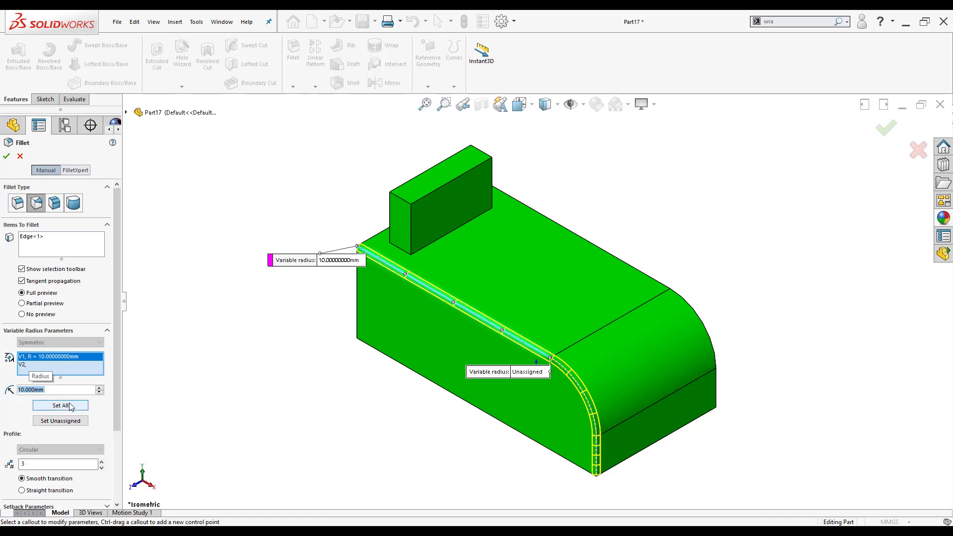
left_click(42, 365)
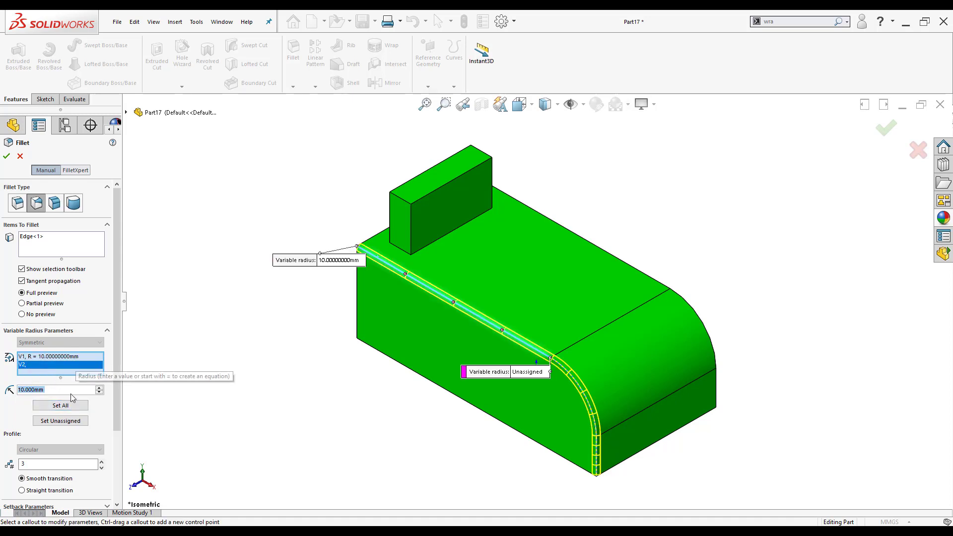
type("60")
key("Return")
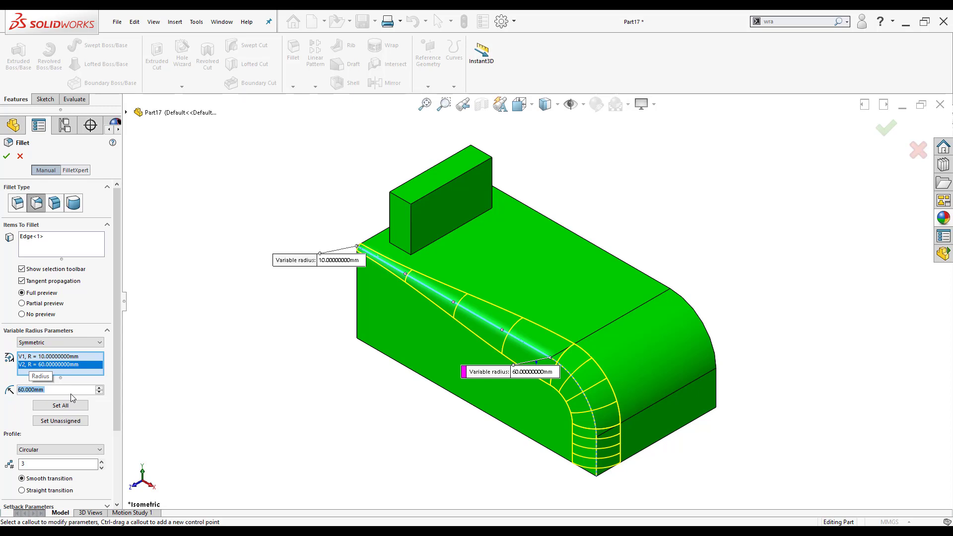
Add control points at 75%, 50% and 25% along the filleted edge.
scroll(421, 288, "down", 3)
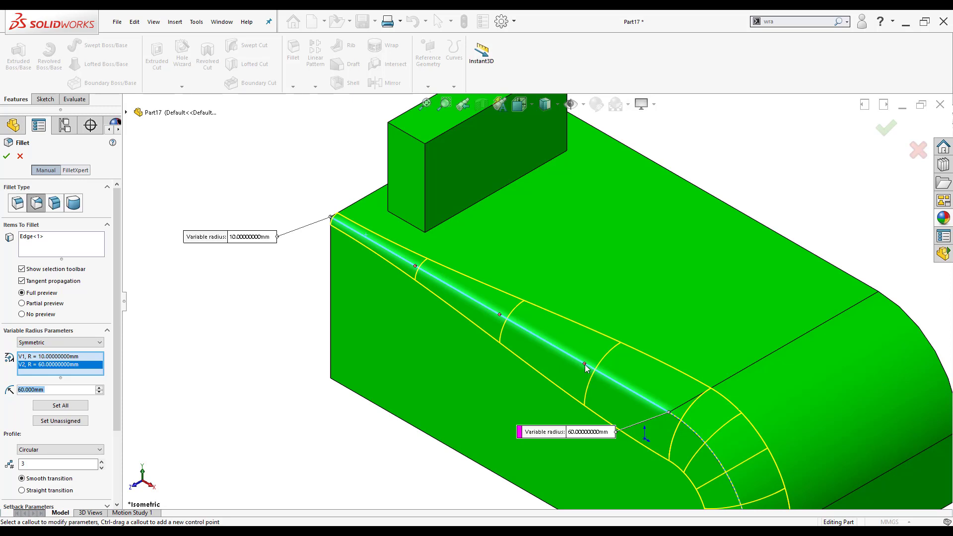
left_click(584, 364)
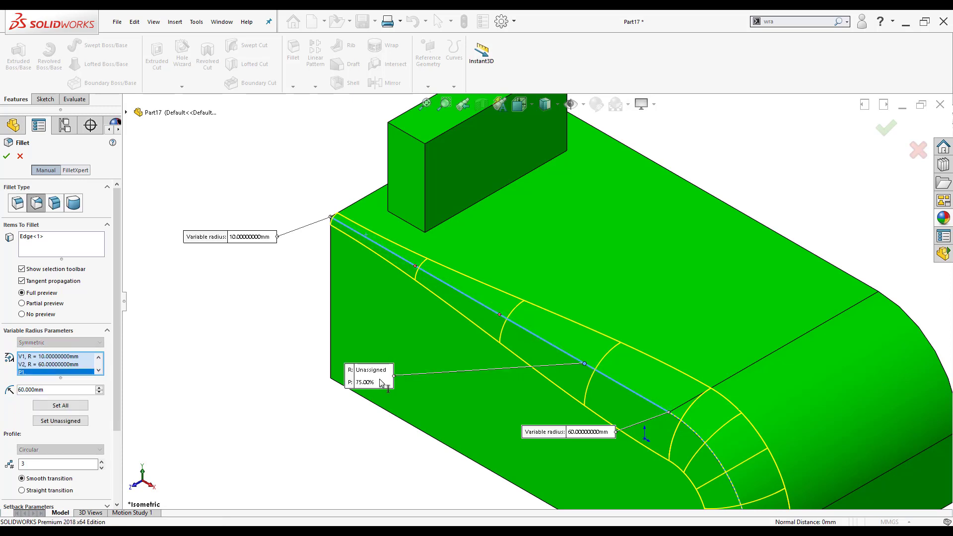
left_click(499, 316)
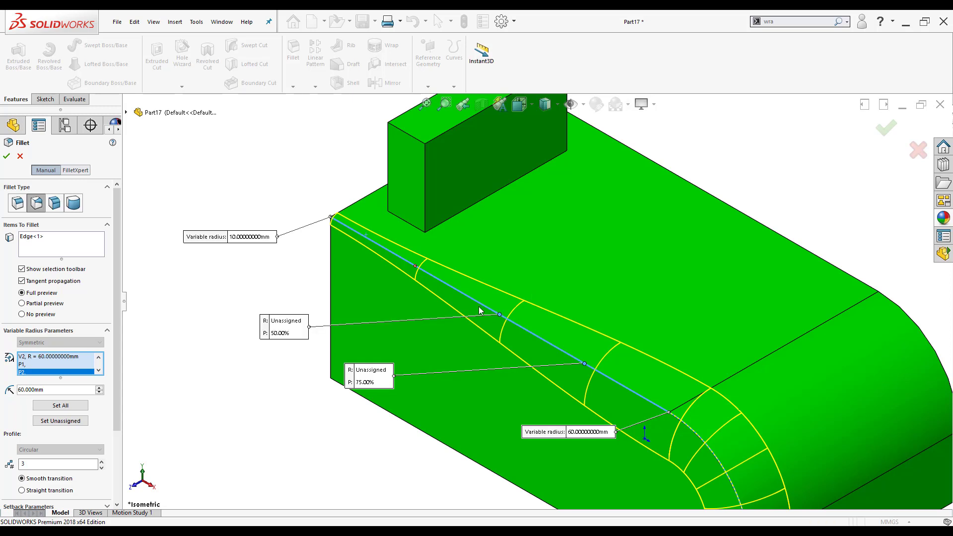
left_click(416, 267)
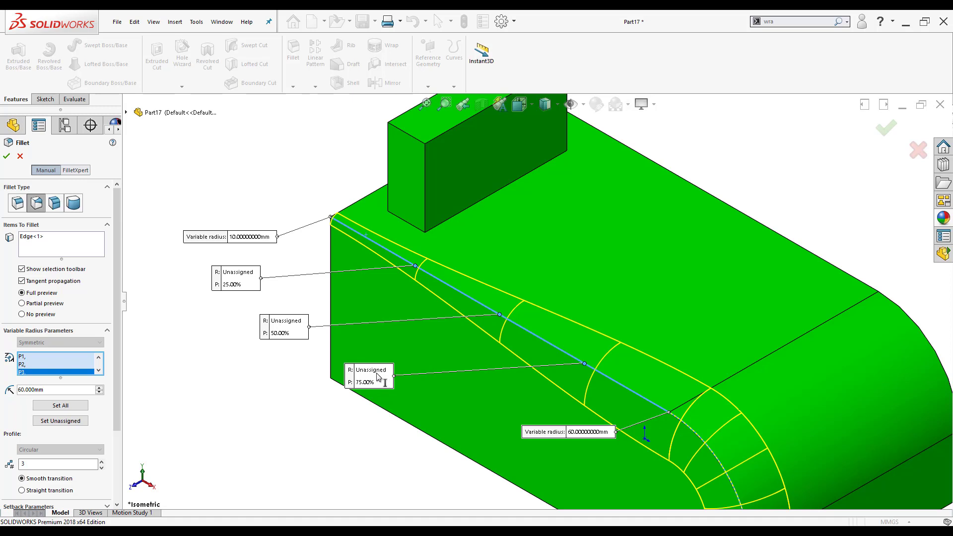
Give the 75% control point a 40 mm radius and apply VarFillet2.
left_click(375, 371)
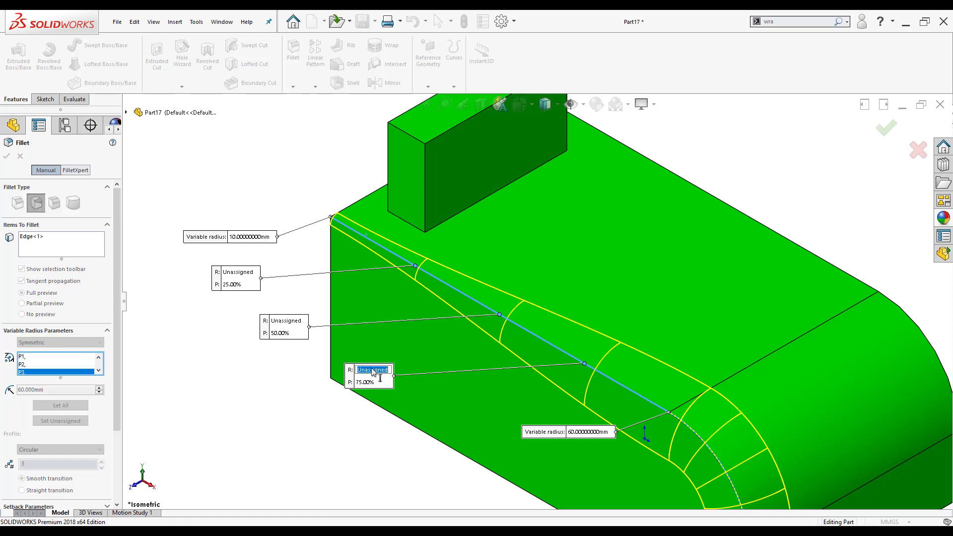
type("40")
key("Return")
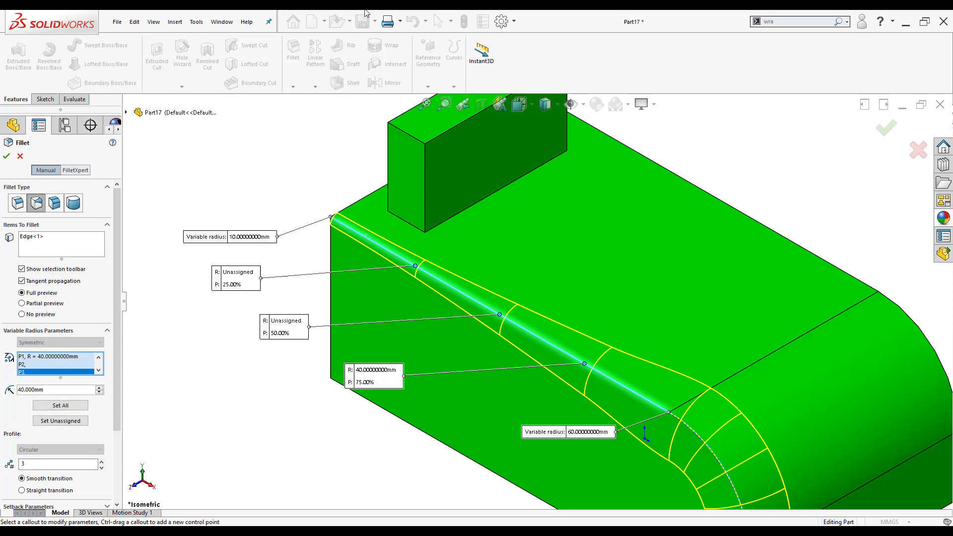
left_click(4, 157)
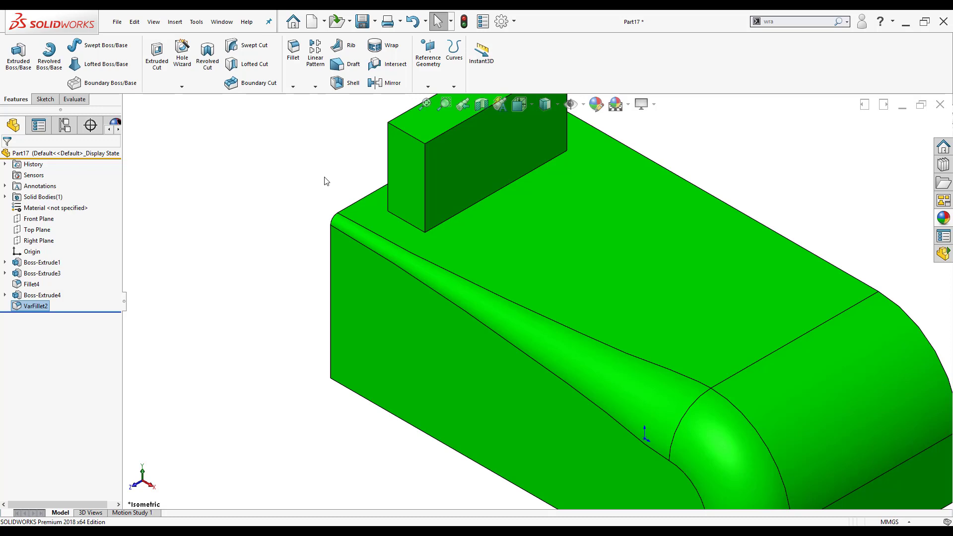
left_click(293, 50)
Choose Face Fillet and select the top face and the long side face as face sets.
left_click(55, 202)
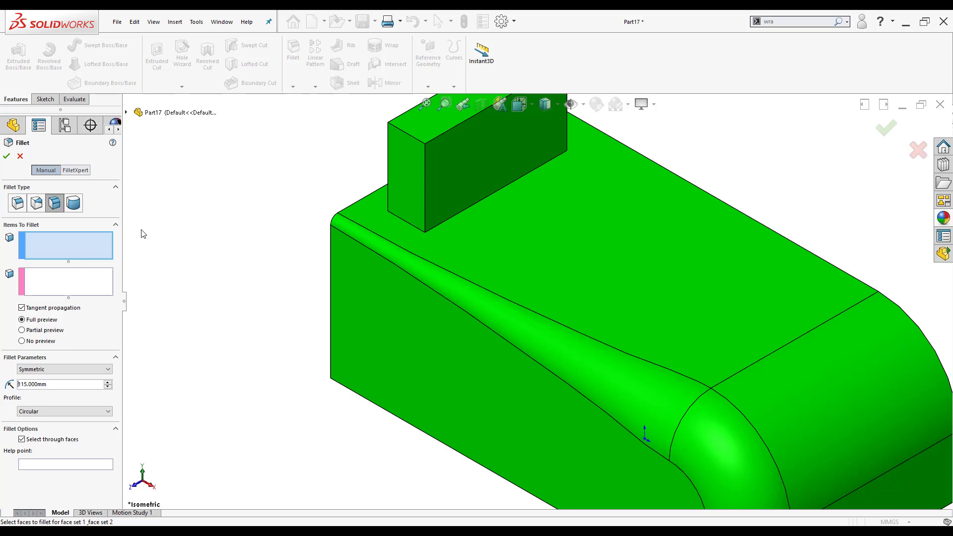
scroll(324, 365, "up", 5)
middle_click_drag(411, 388, 570, 356)
left_click(601, 342)
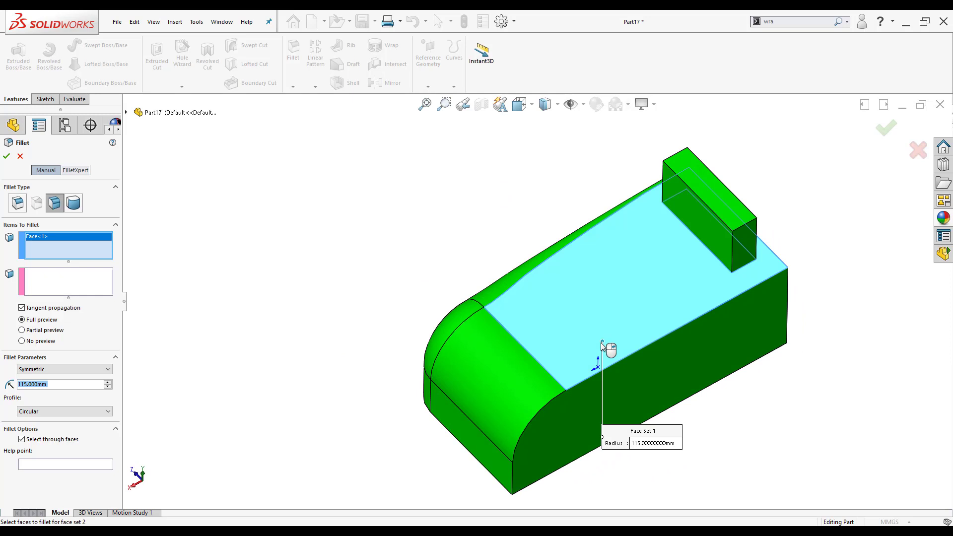
left_click(95, 291)
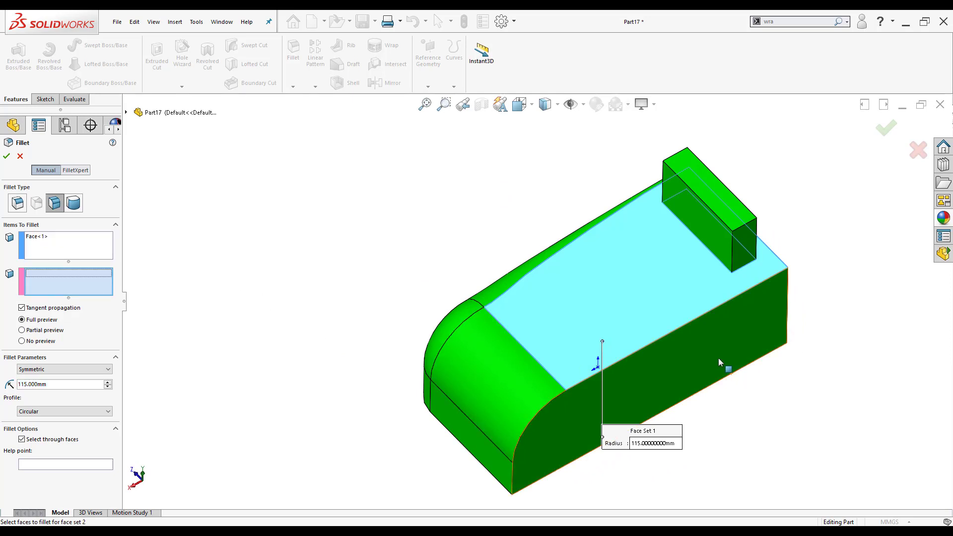
left_click(715, 357)
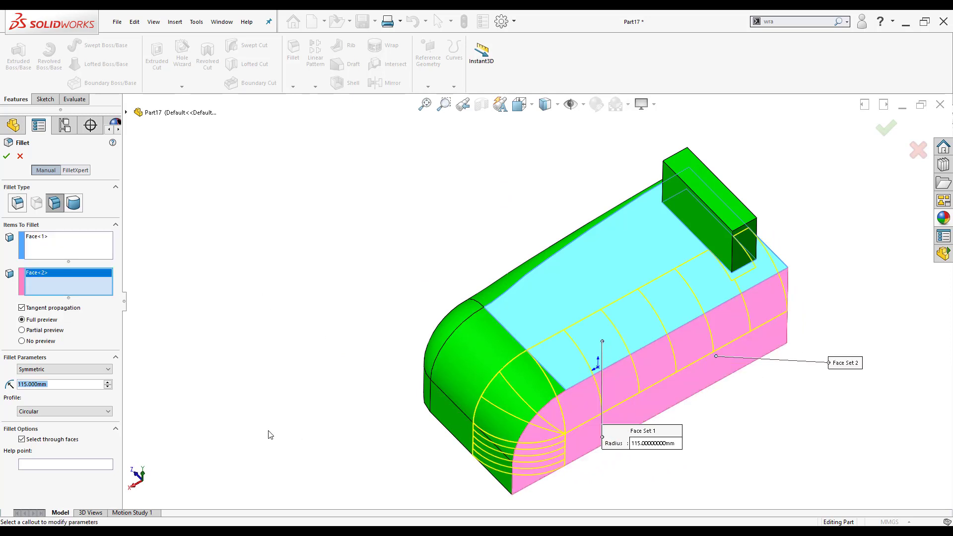
Set a symmetric 90 mm radius with Curvature Continuous profile and apply Fillet7.
left_click(79, 372)
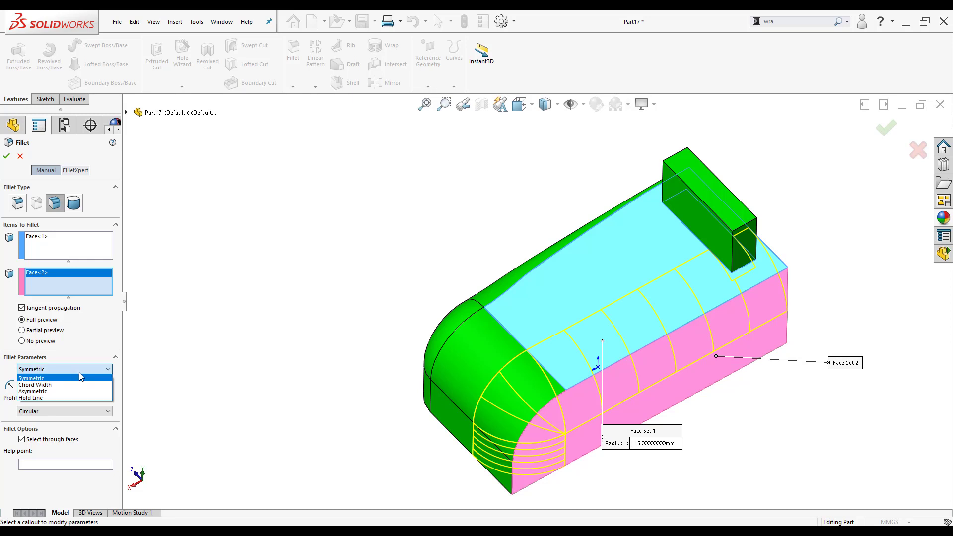
left_click(79, 372)
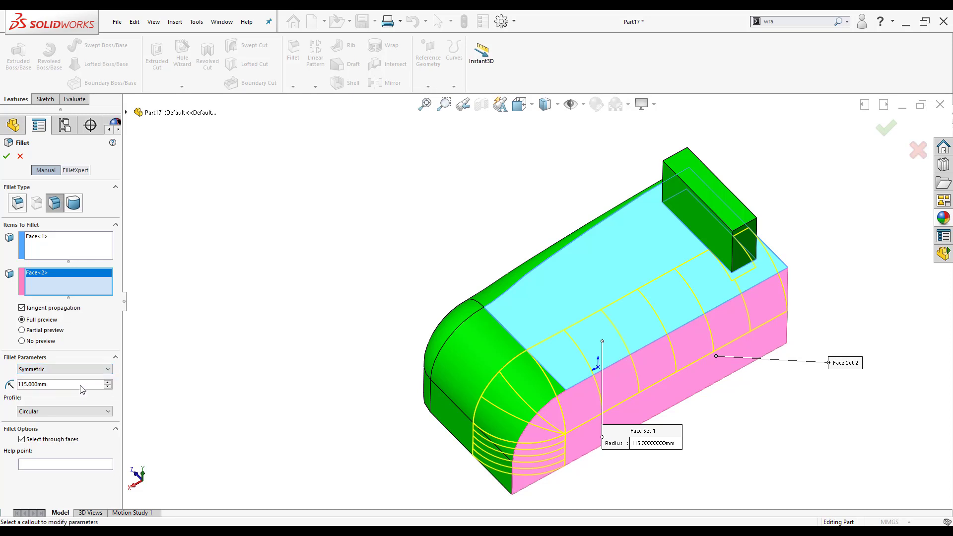
double_click(81, 385)
type("90")
key("Return")
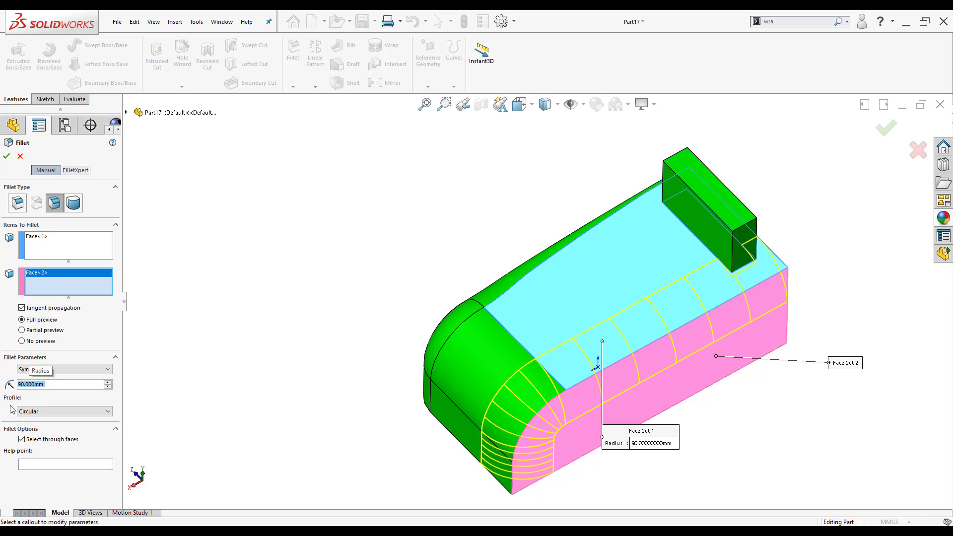
left_click(68, 412)
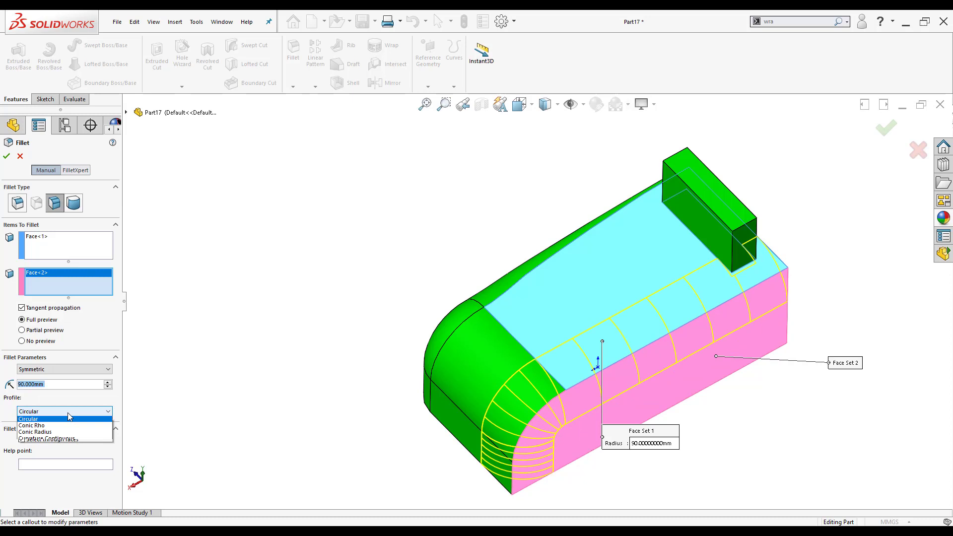
left_click(77, 439)
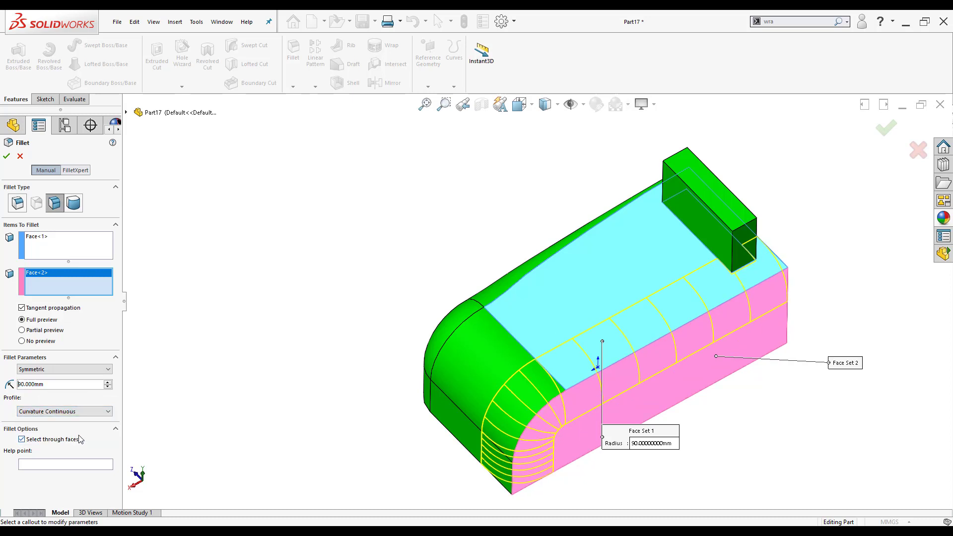
left_click(7, 158)
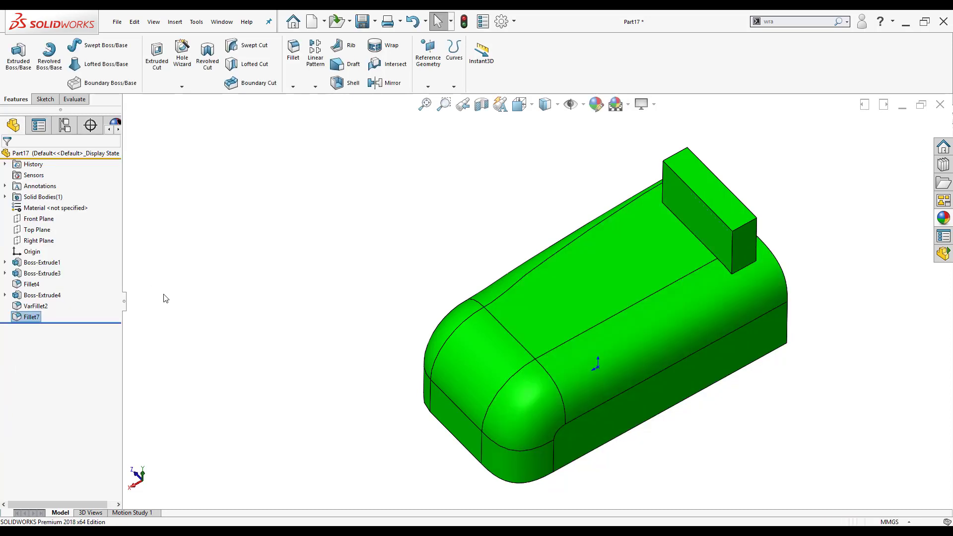
Set up a Full Round Fillet using the boss's front, top and back faces.
left_click(292, 50)
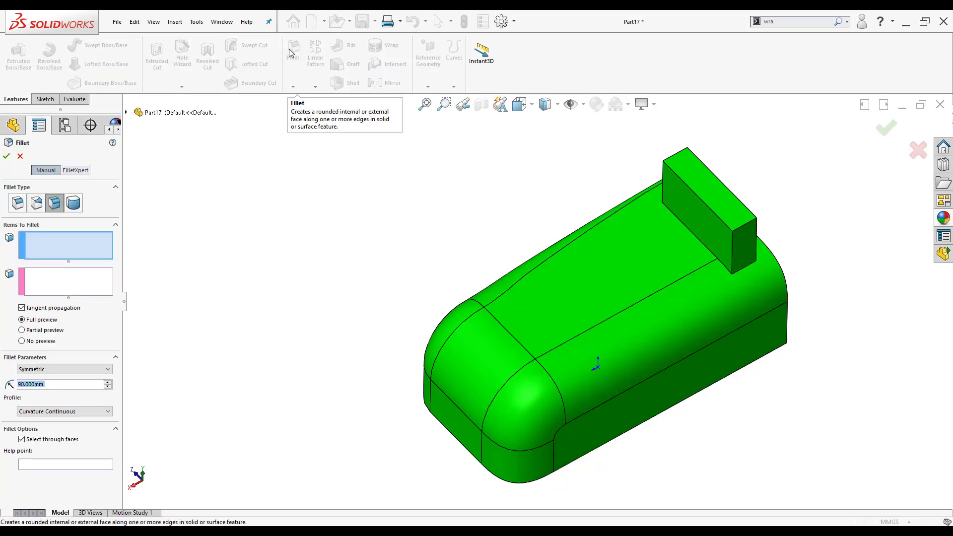
left_click(74, 203)
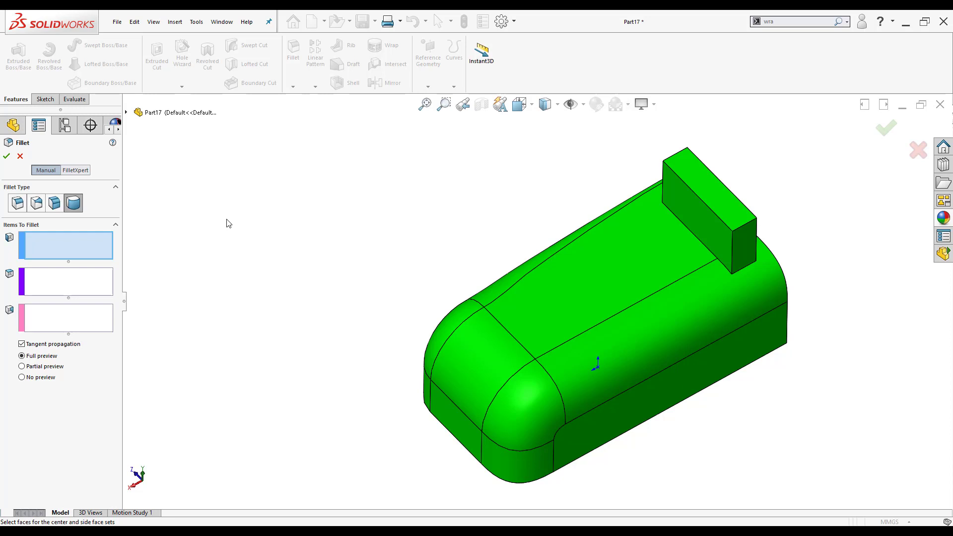
left_click(728, 241)
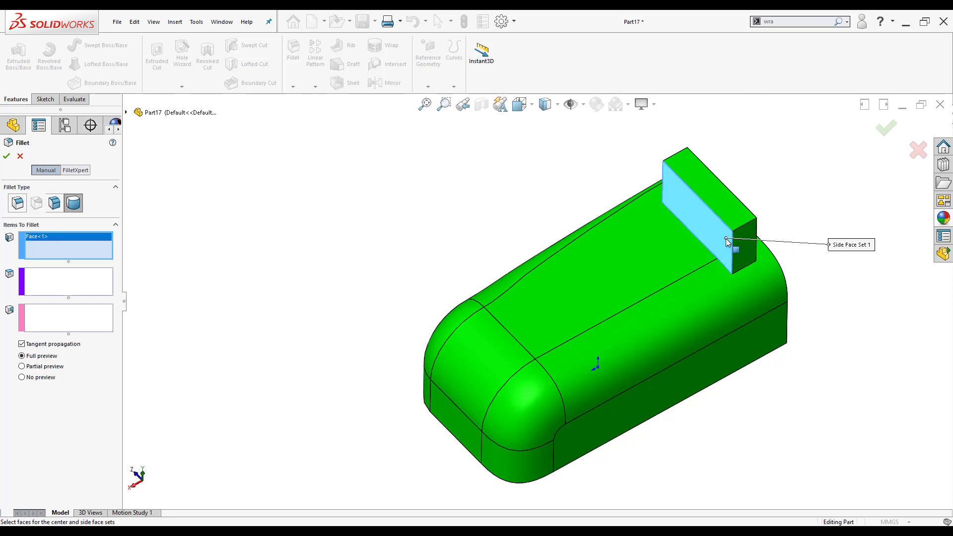
left_click(51, 276)
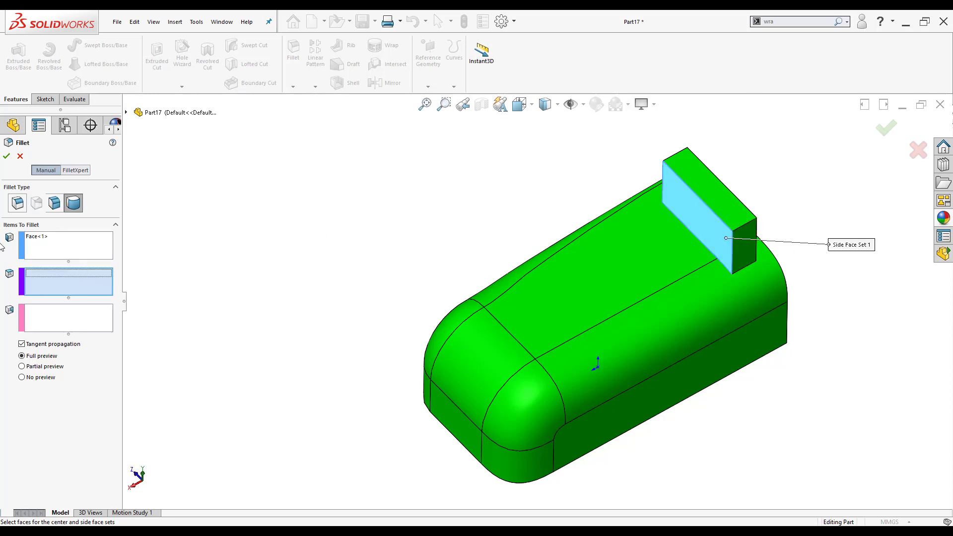
left_click(737, 225)
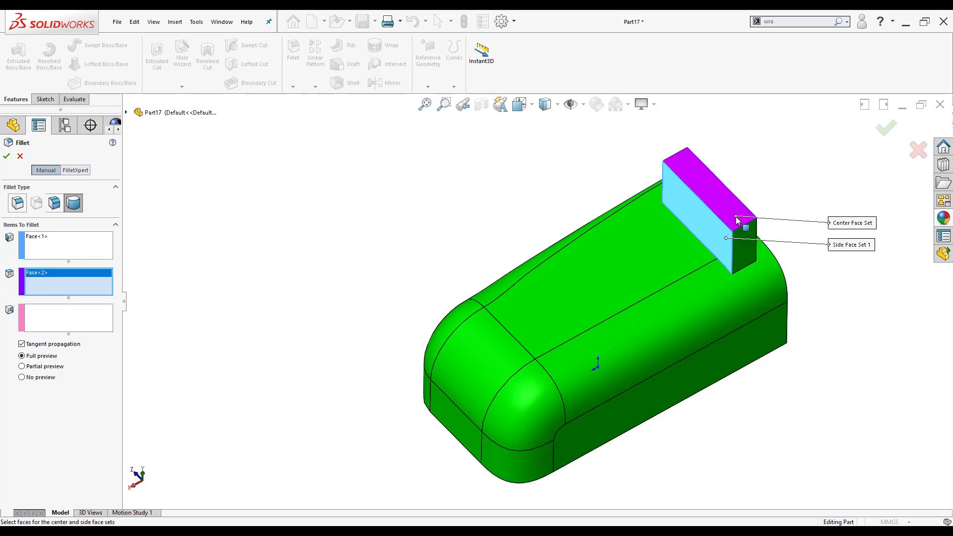
left_click(60, 332)
middle_click_drag(319, 332, 283, 345)
left_click(631, 242)
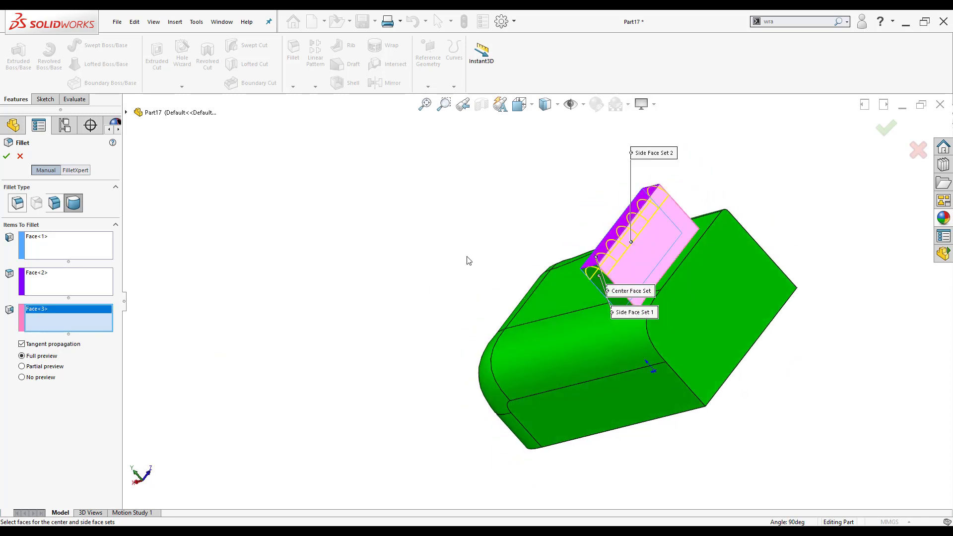
Inspect the rounded boss preview from several angles and apply Fillet8.
middle_click_drag(466, 260, 745, 345)
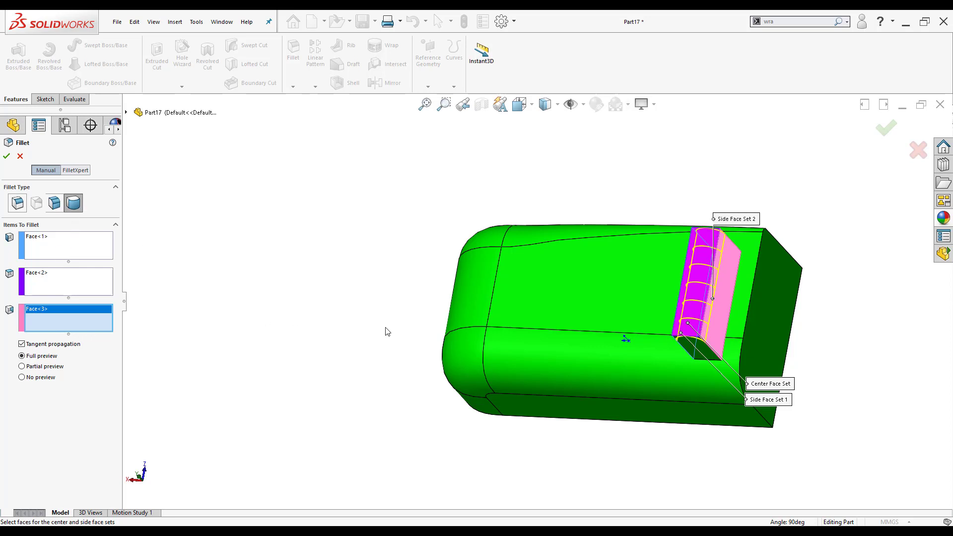
middle_click_drag(387, 331, 764, 278)
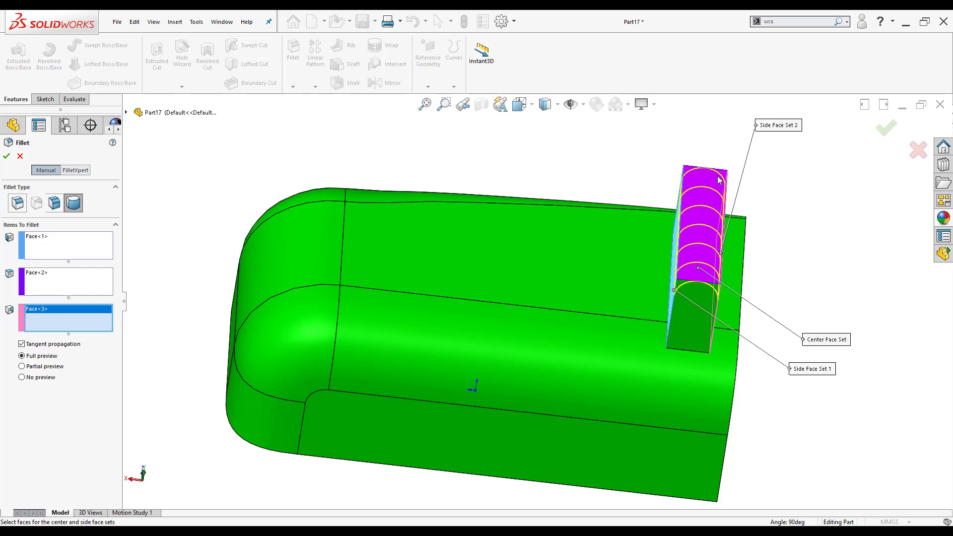
middle_click_drag(719, 180, 768, 187)
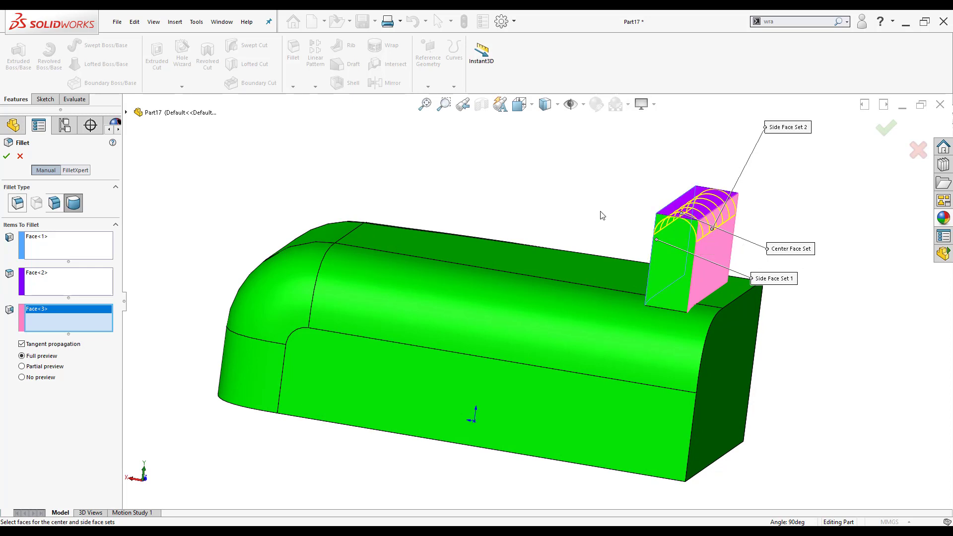
left_click(7, 155)
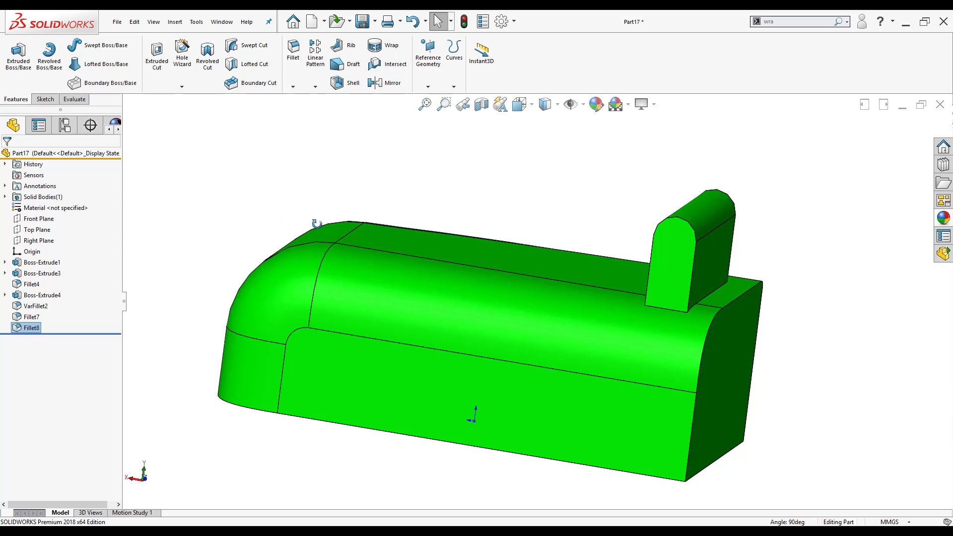
middle_click_drag(315, 220, 353, 291)
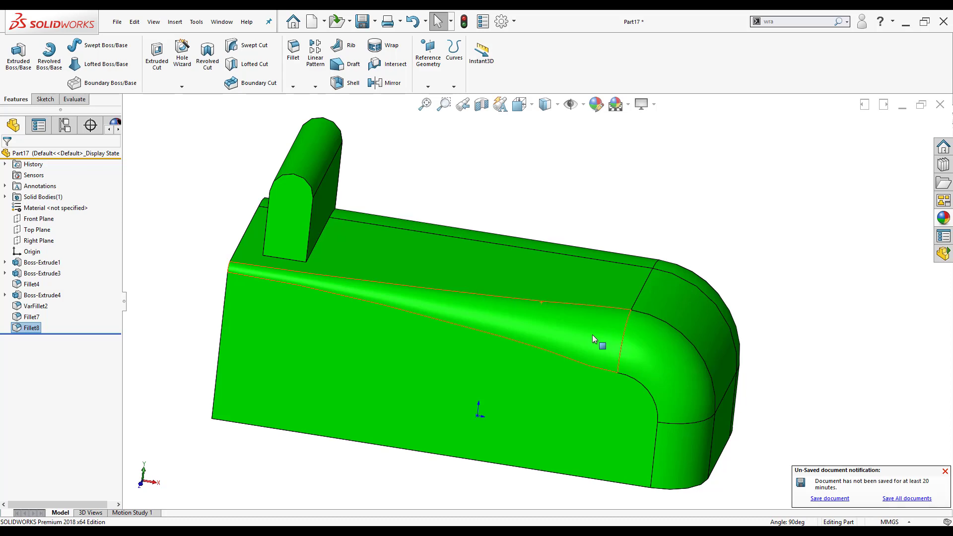
middle_click_drag(799, 232, 651, 322)
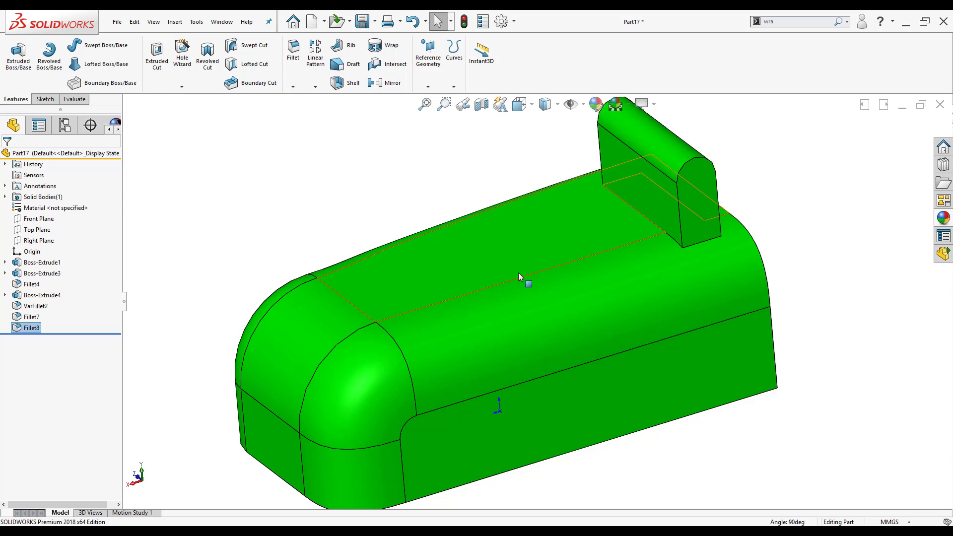
middle_click_drag(518, 272, 731, 170)
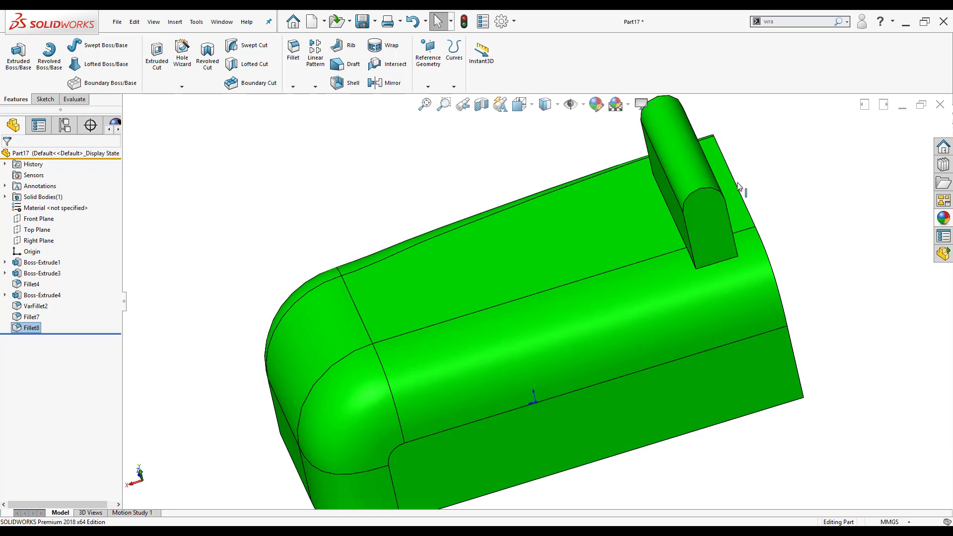